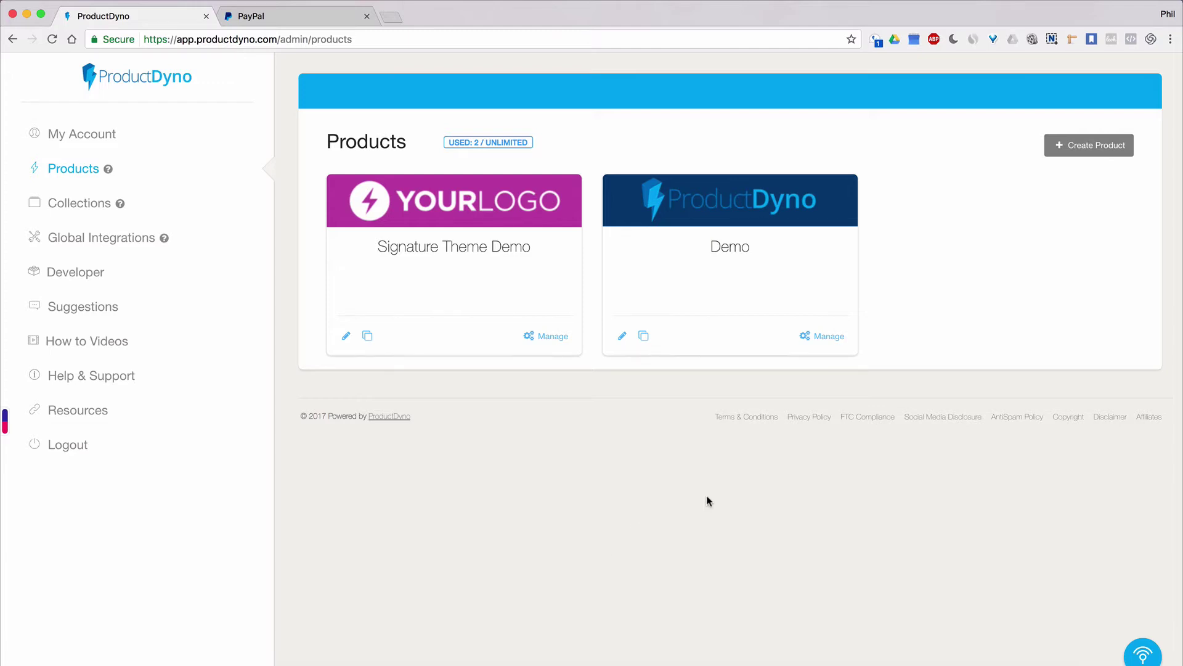
# Open the Demo product's Payment Gateways, try PayPal in a new gateway form, then cancel it.
pyautogui.click(829, 340)
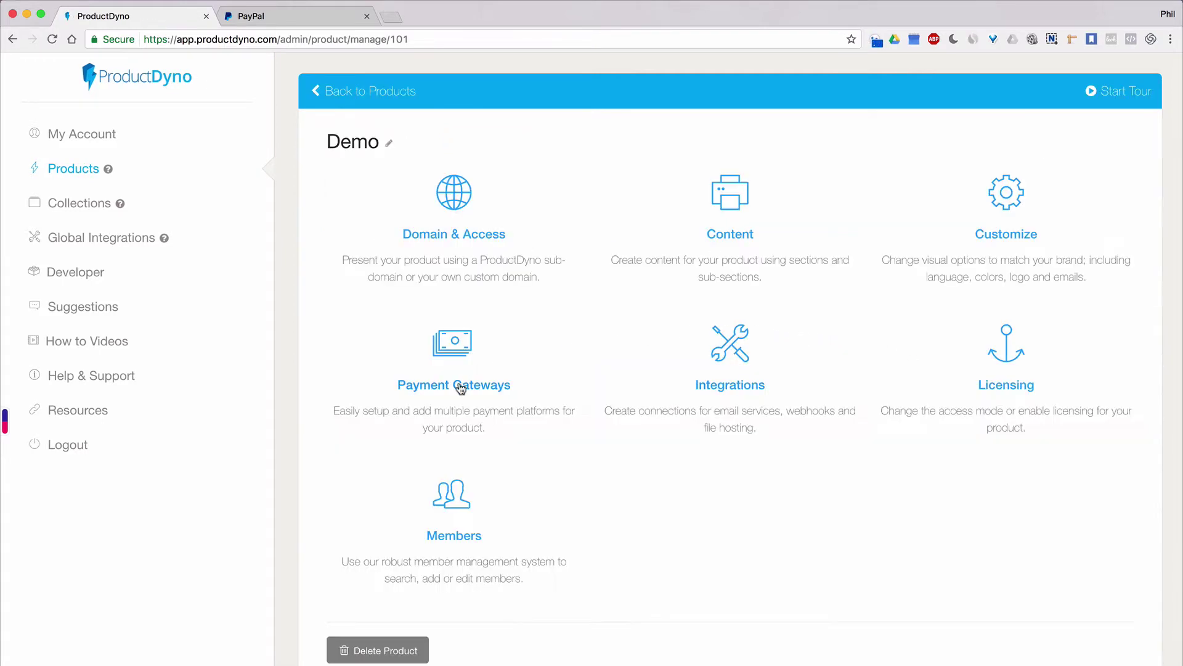
pyautogui.click(460, 387)
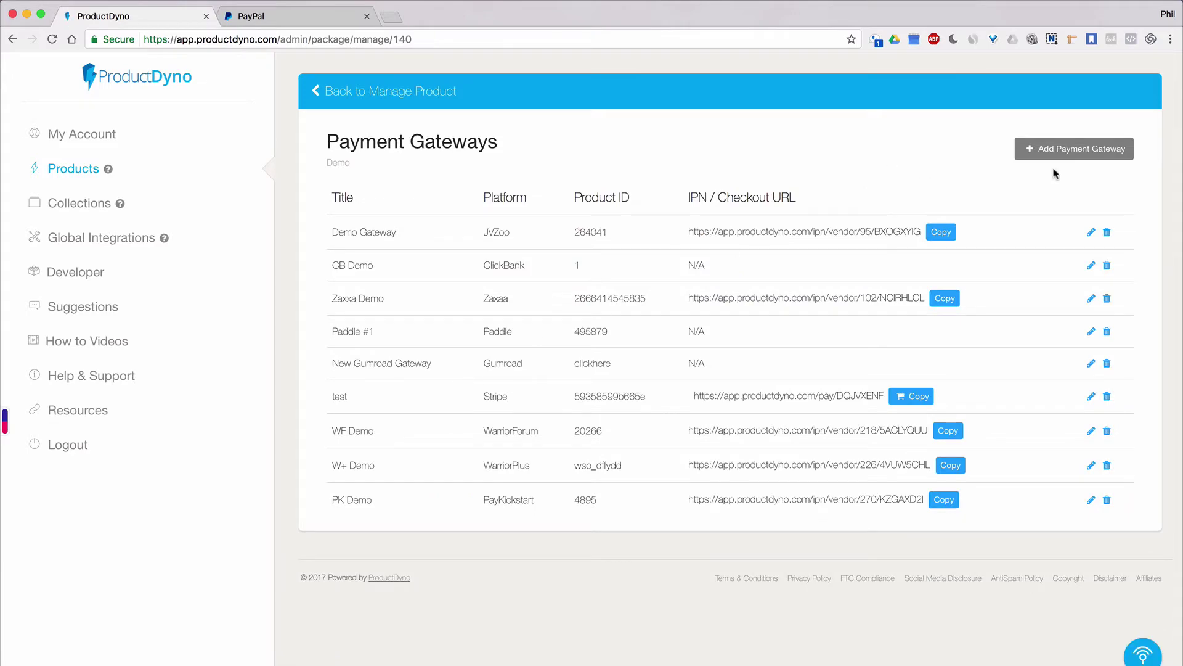
pyautogui.click(1080, 148)
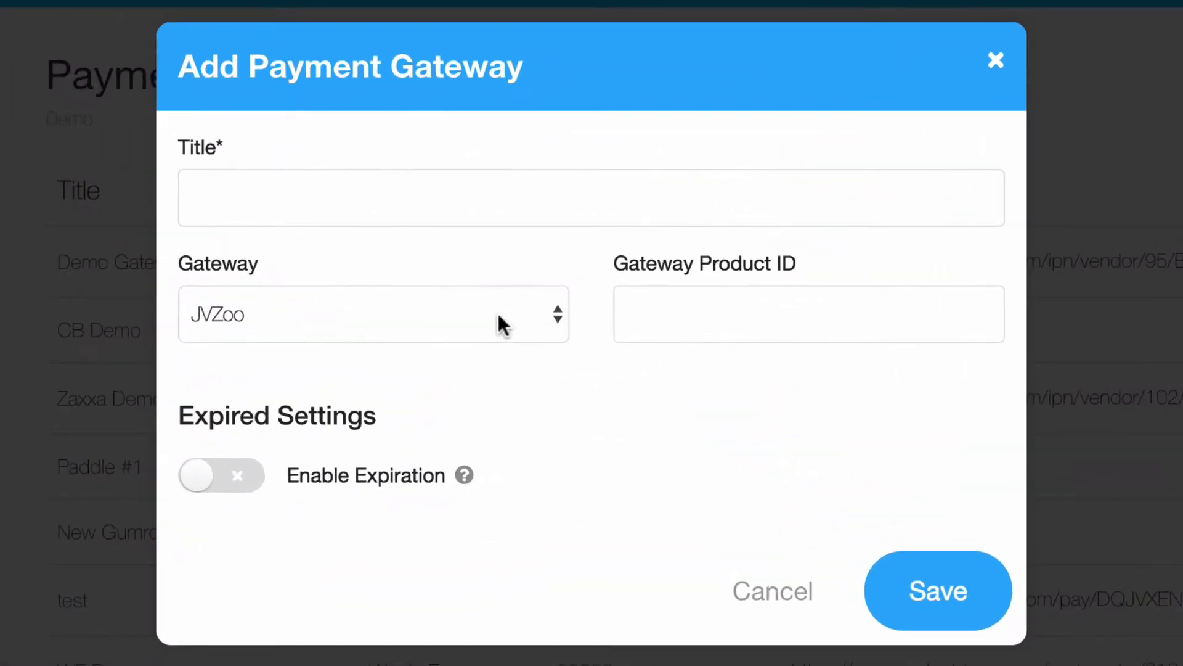
pyautogui.click(498, 313)
pyautogui.click(407, 607)
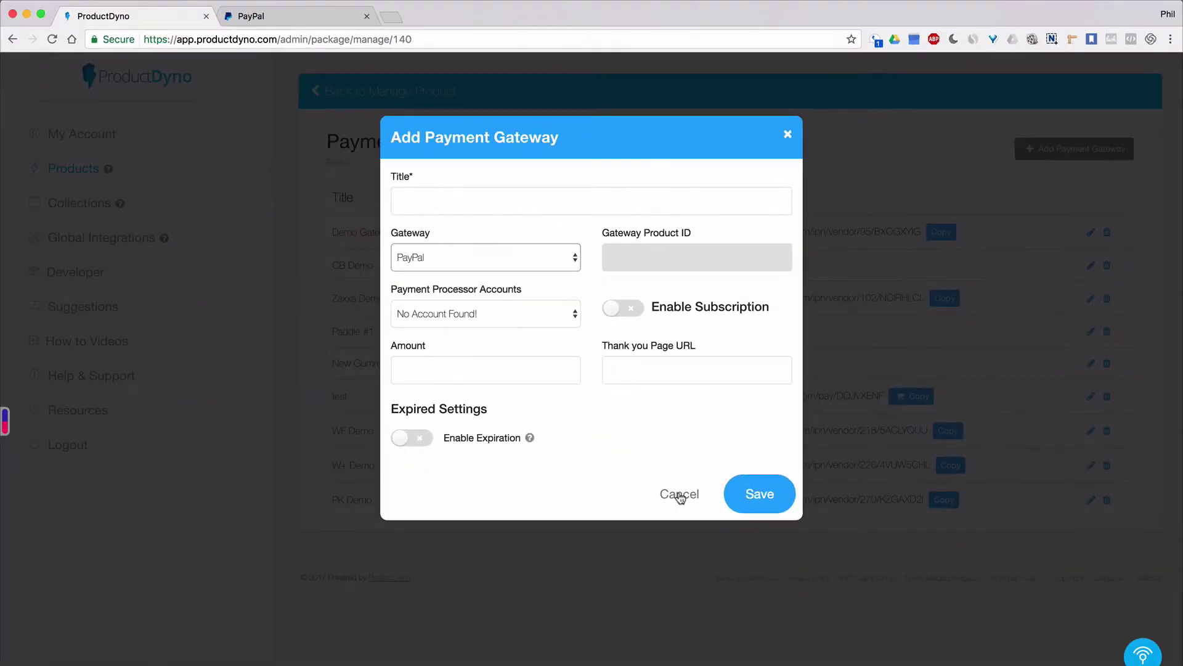
pyautogui.click(678, 494)
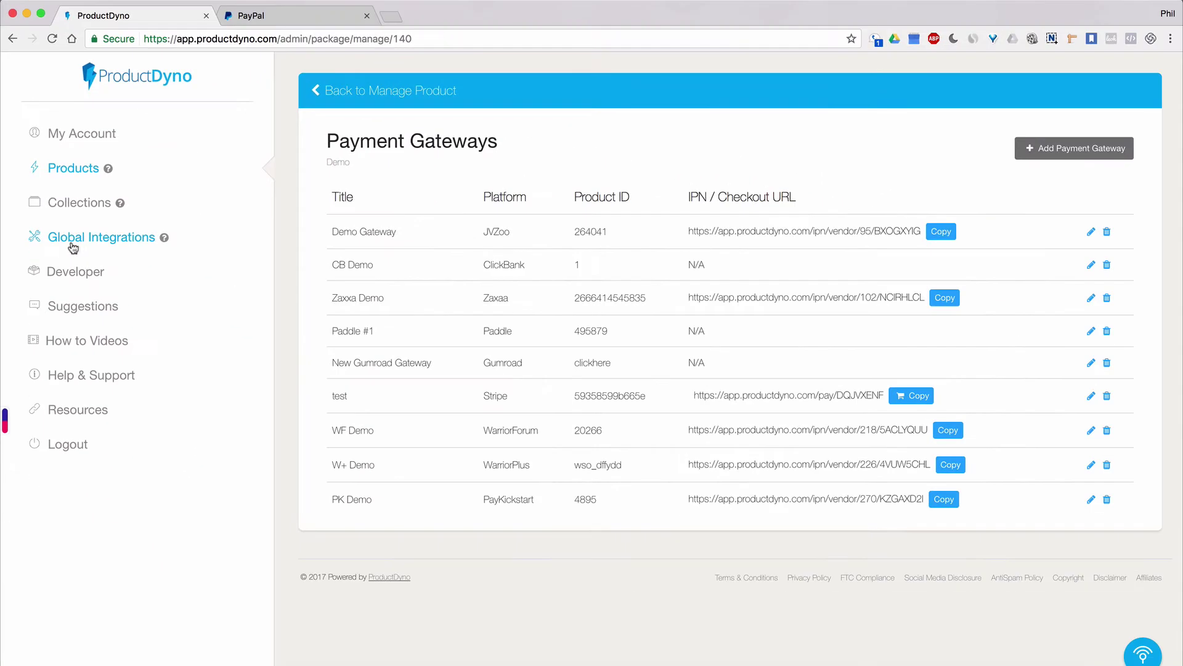
# Save a PayPal payment processor nicknamed 'New Paypal Demo' with the PayPal account e-mail.
pyautogui.click(88, 245)
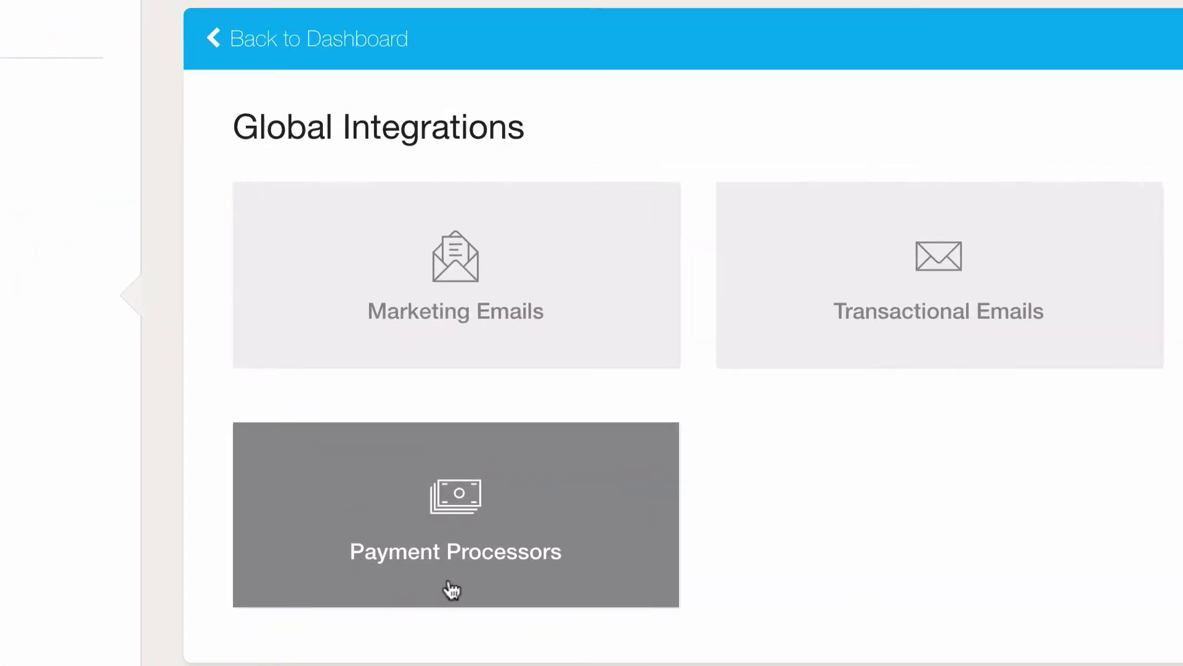
pyautogui.click(450, 587)
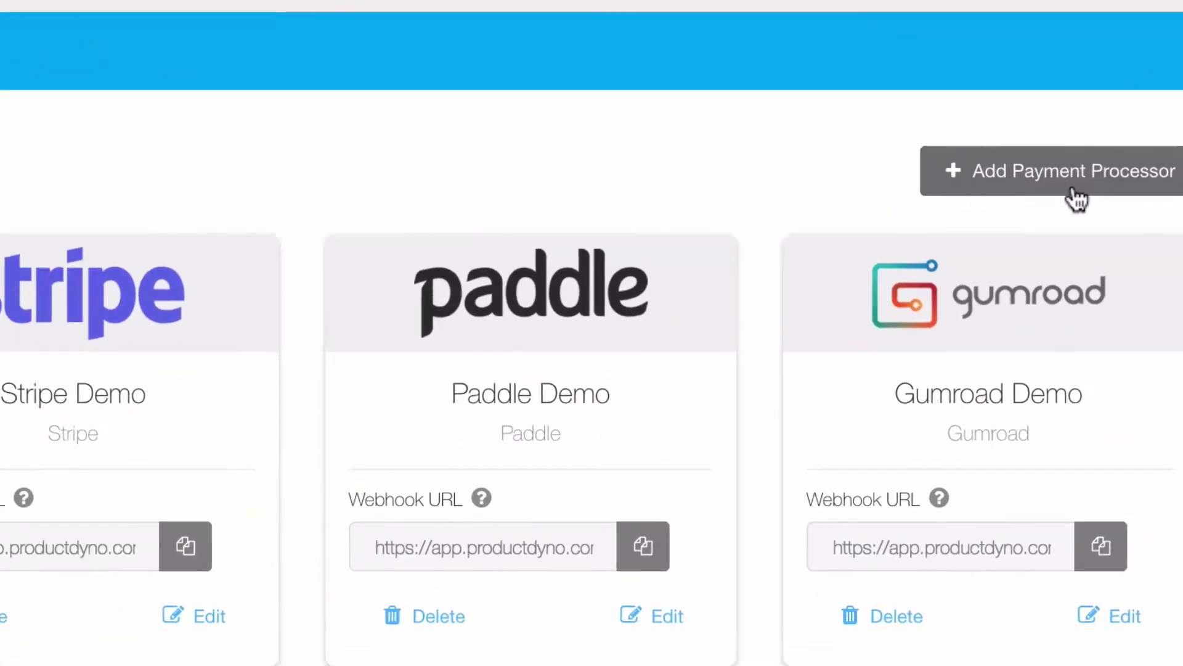
pyautogui.click(1003, 209)
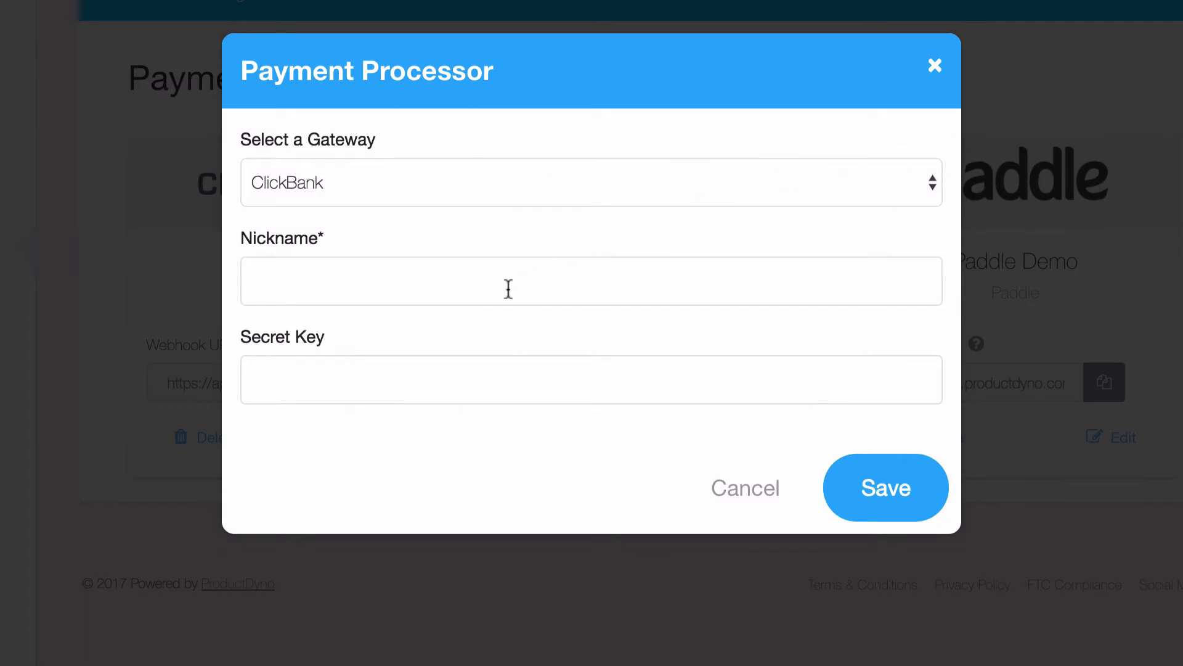
pyautogui.click(553, 188)
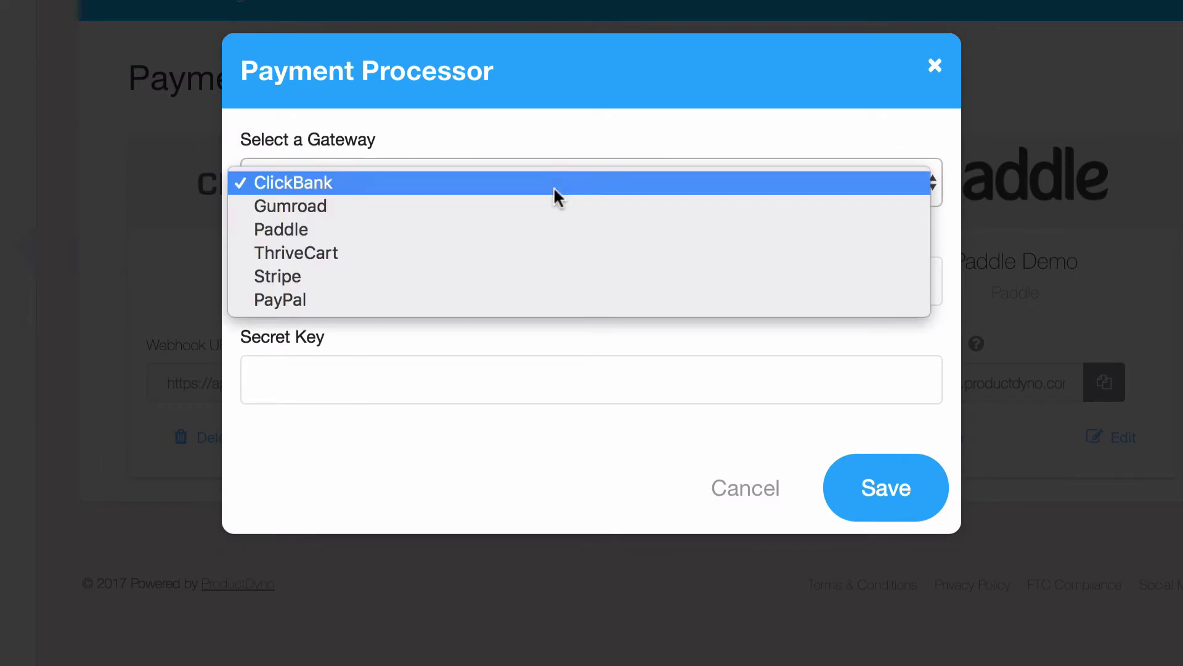
pyautogui.click(437, 300)
pyautogui.click(388, 281)
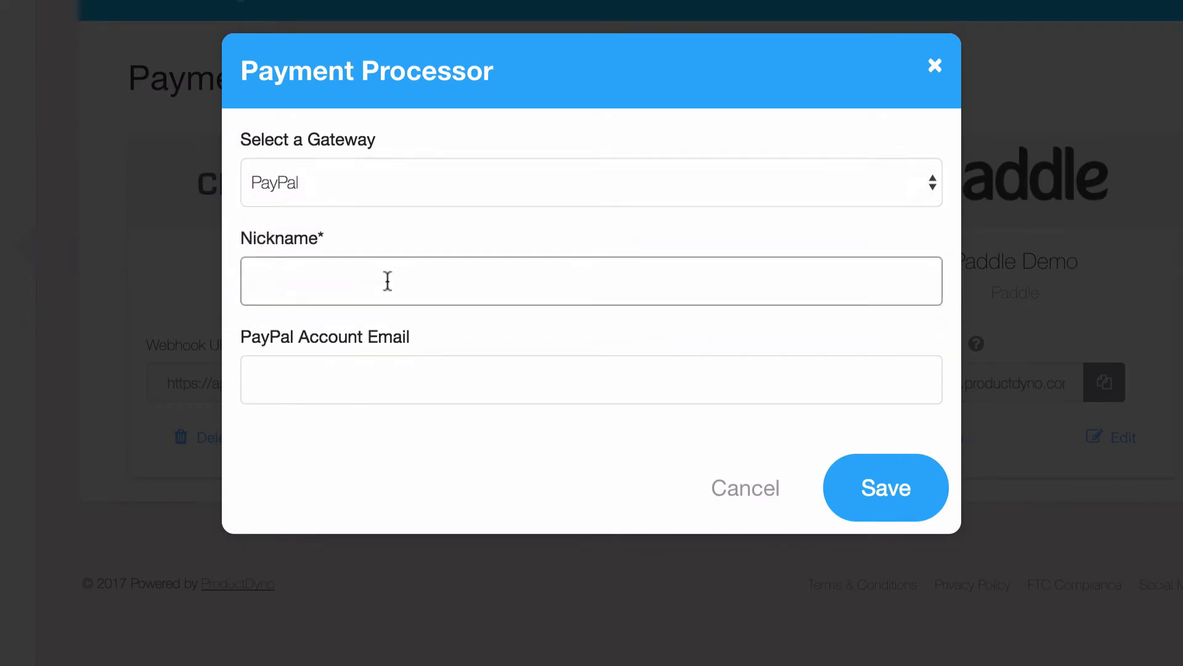
pyautogui.write('New Paypal Demo')
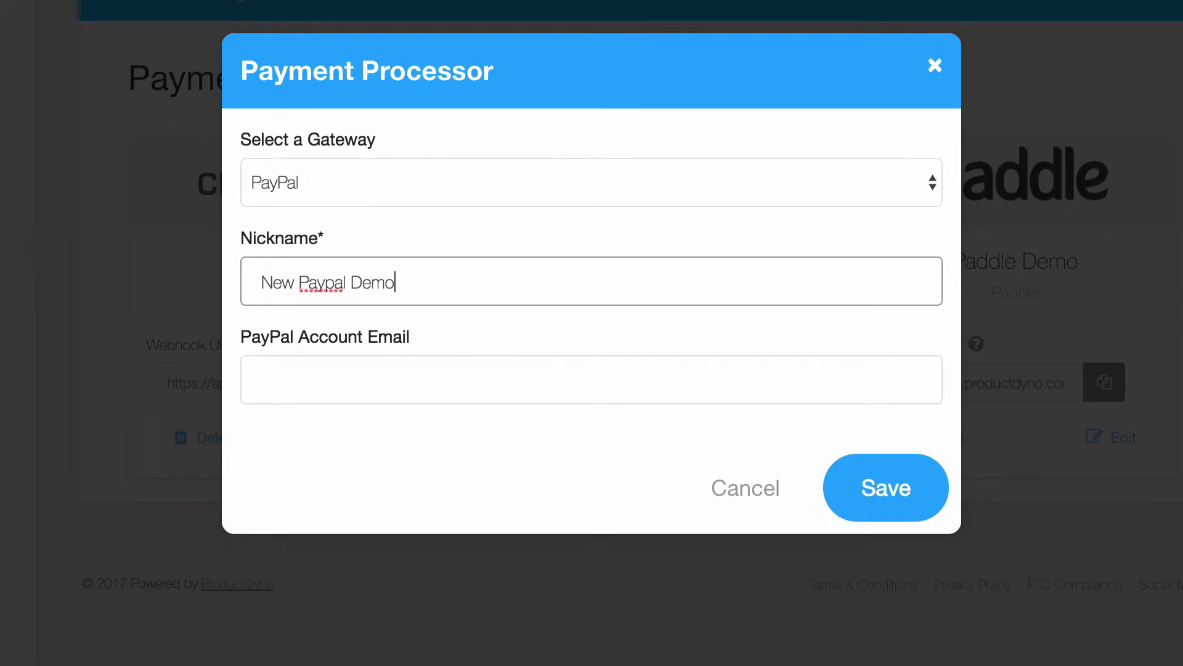
pyautogui.press('Tab')
pyautogui.write('user@domain')
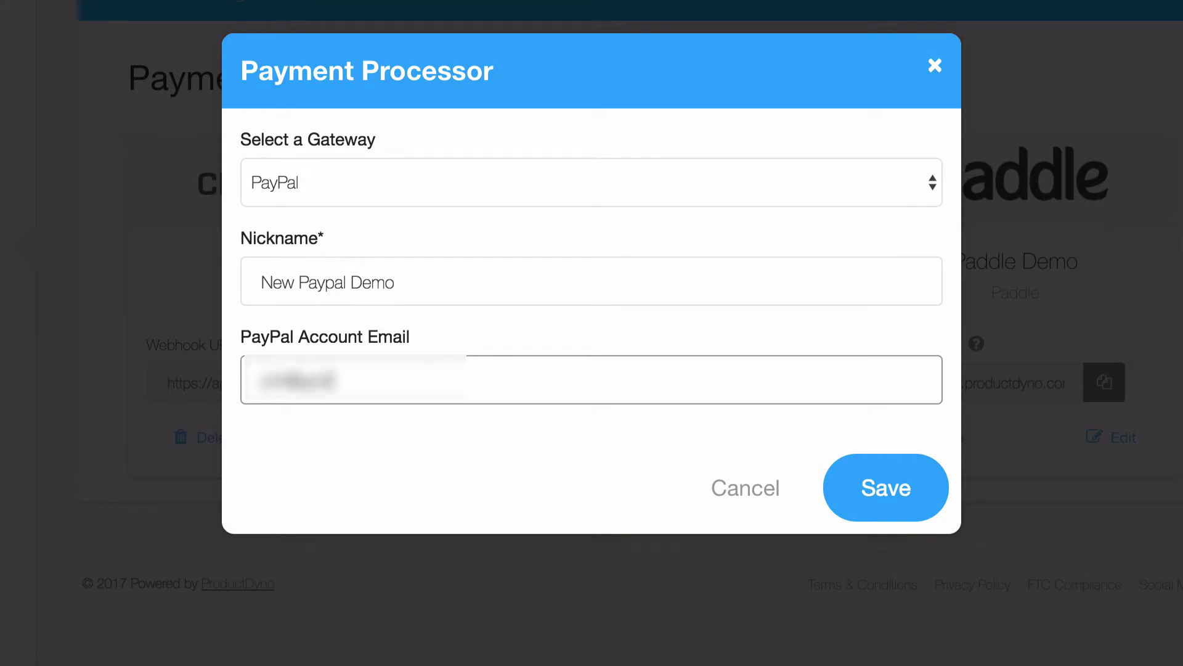
pyautogui.write('.com')
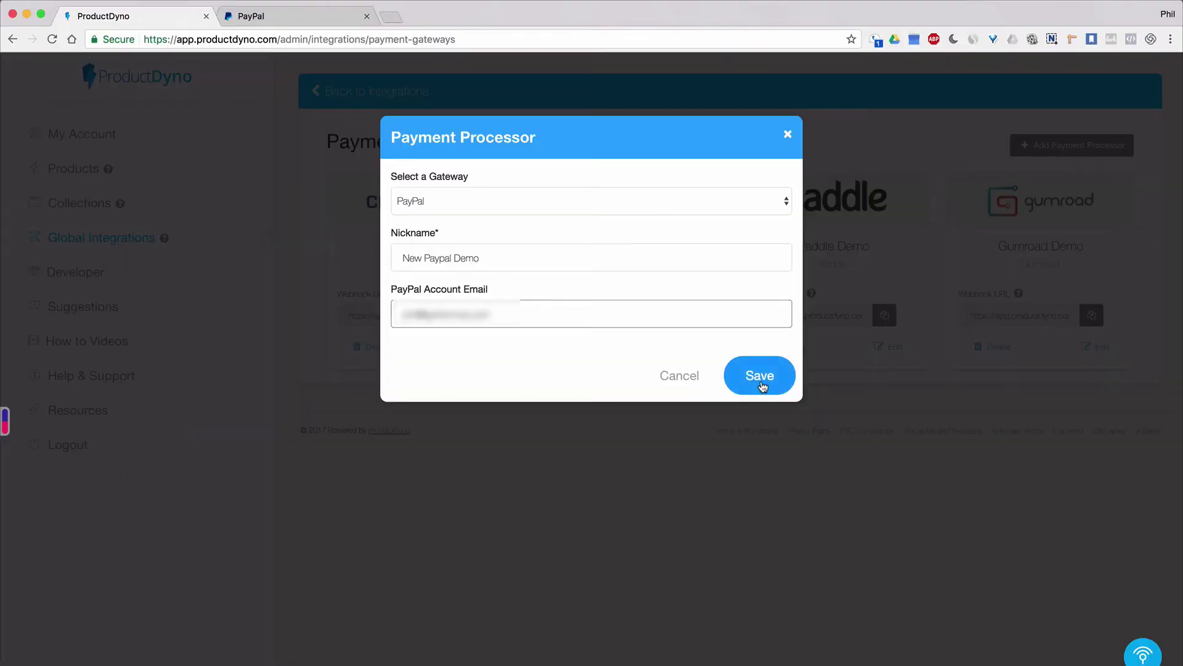
pyautogui.click(756, 377)
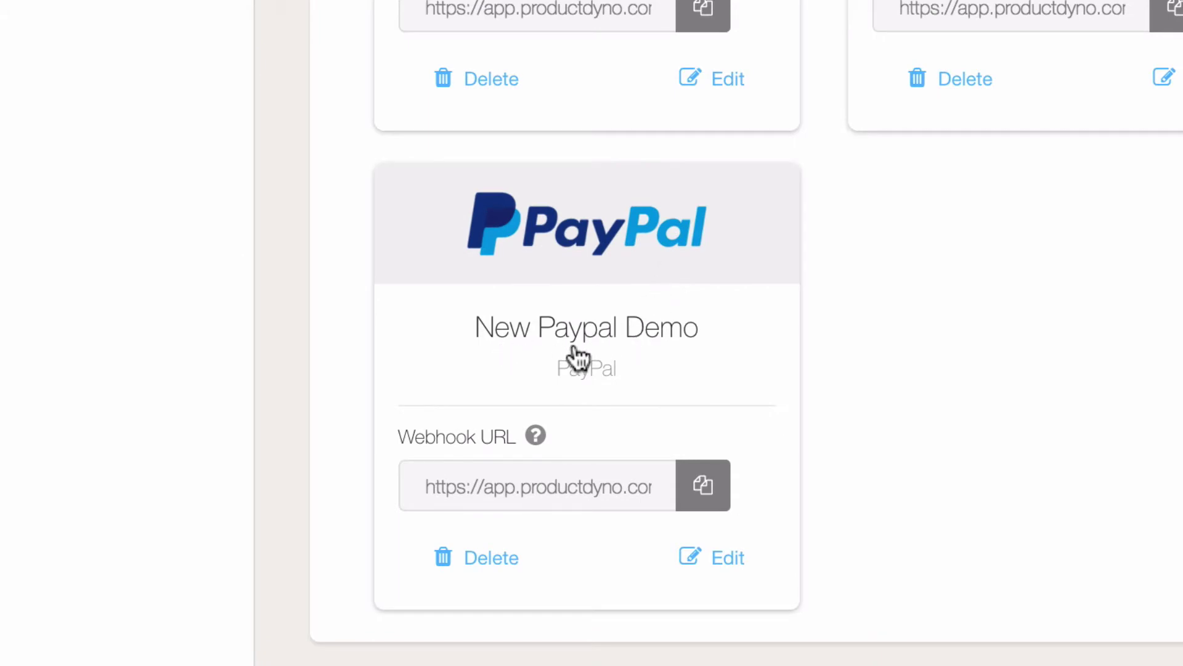
# Copy the webhook URL shown on the New Paypal Demo processor card.
pyautogui.moveTo(536, 437)
pyautogui.click(700, 498)
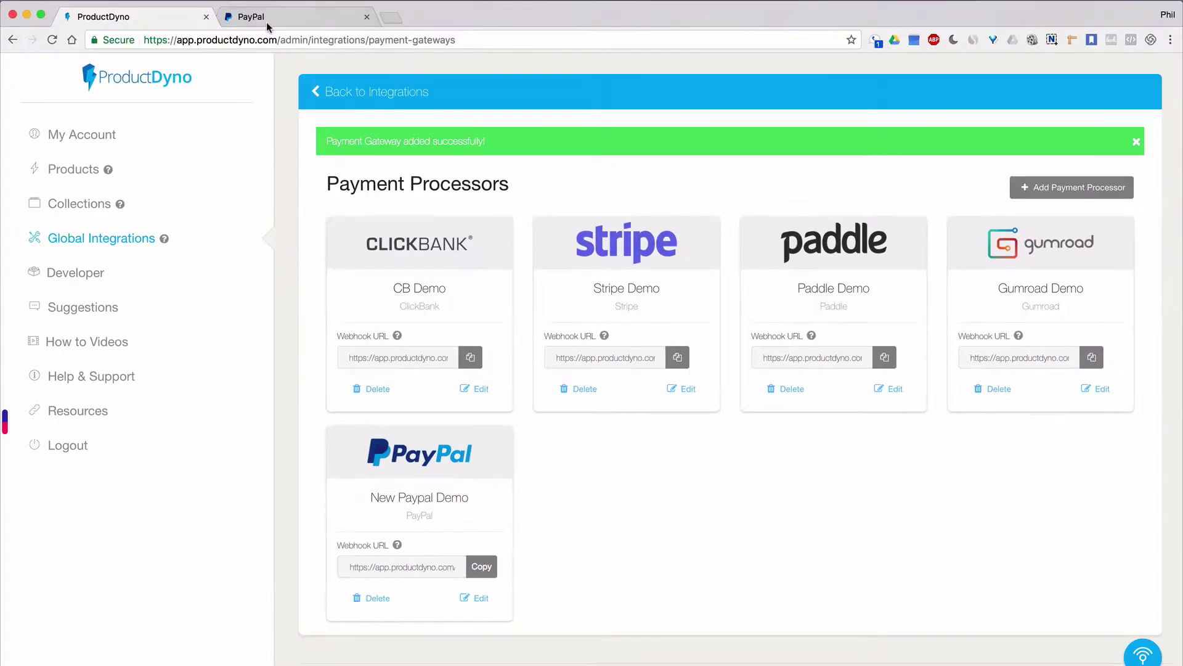
# In PayPal, go to Profile and settings and show the My selling tools page.
pyautogui.click(267, 24)
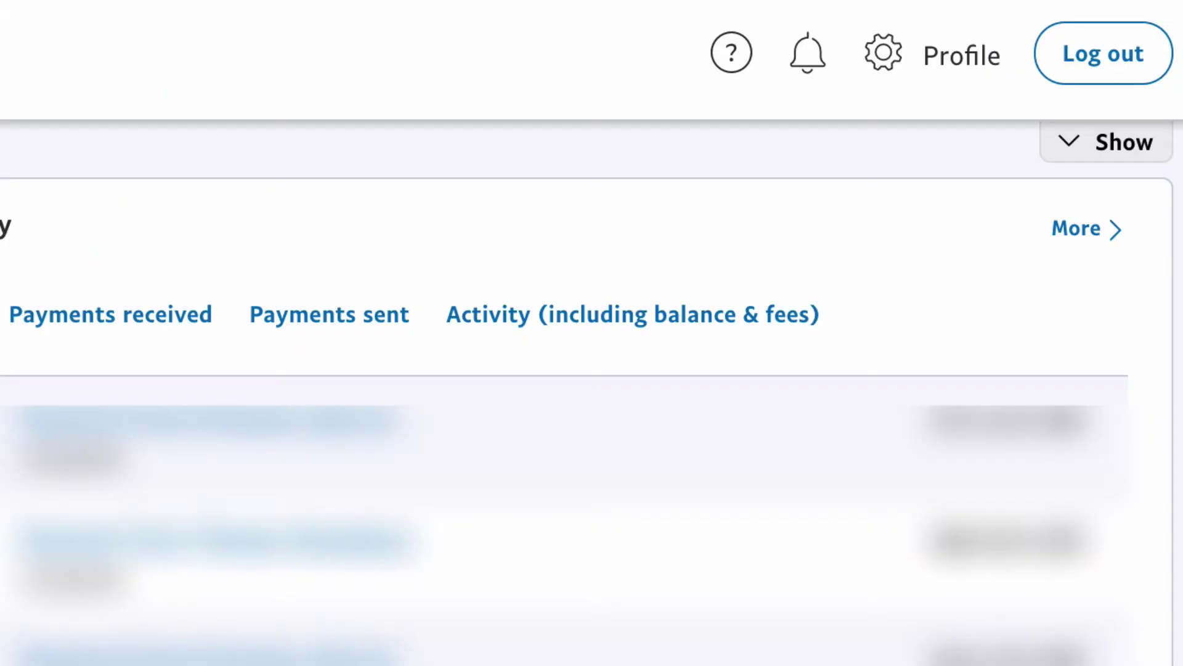
pyautogui.click(946, 68)
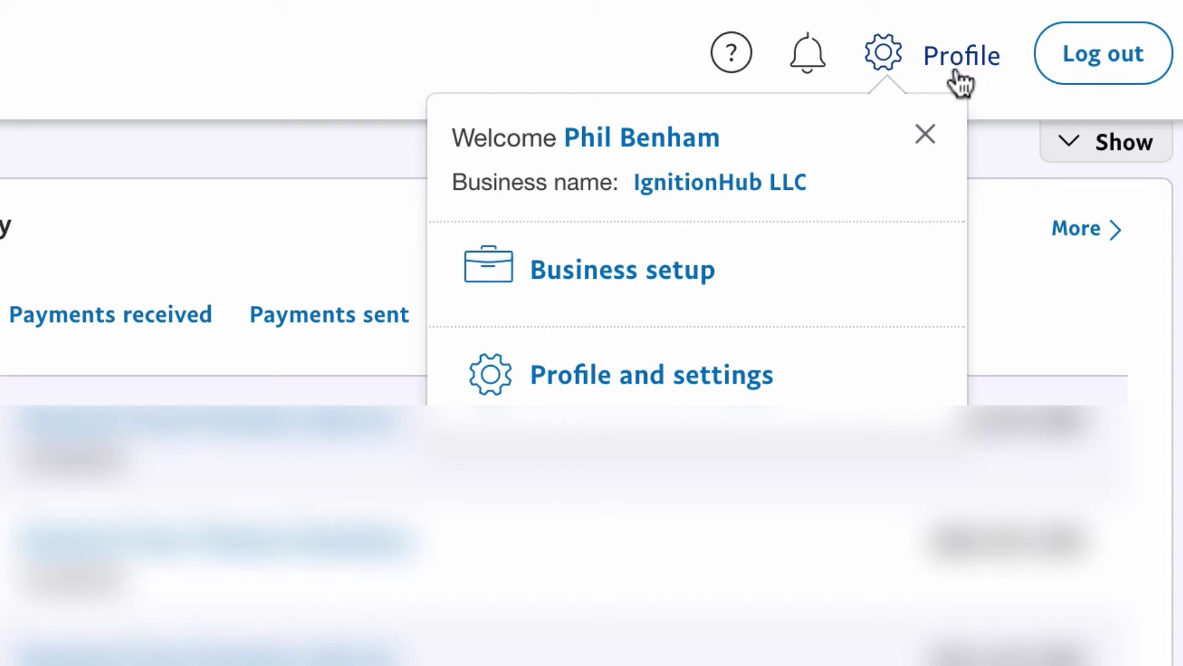
pyautogui.click(611, 388)
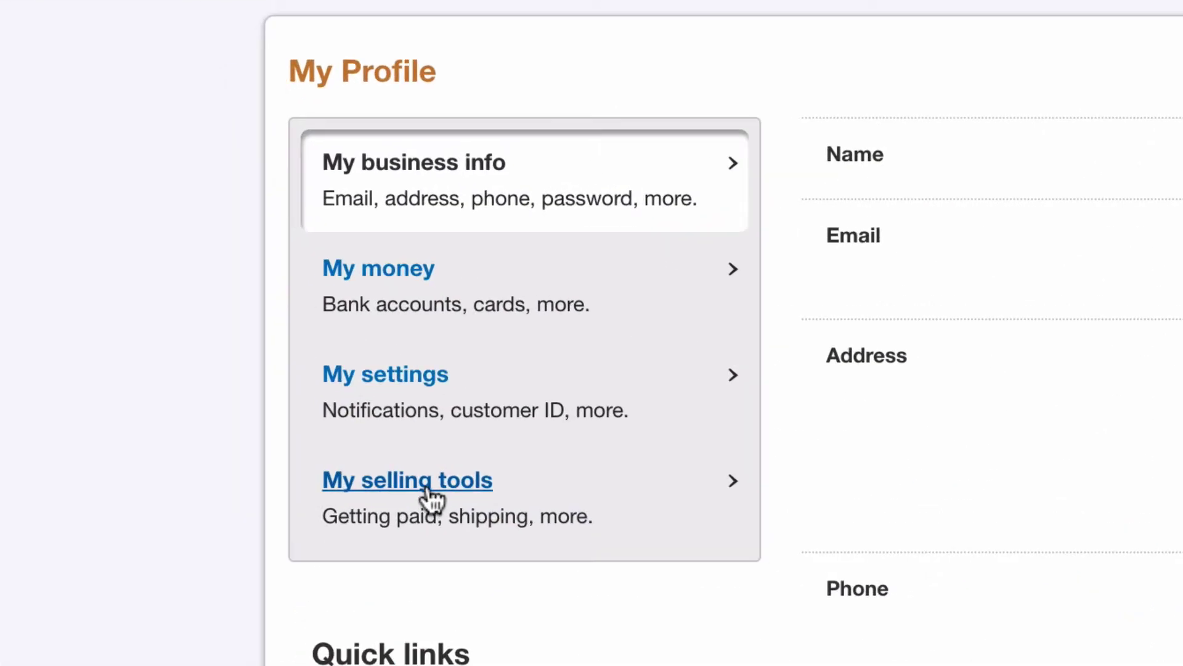
pyautogui.click(247, 319)
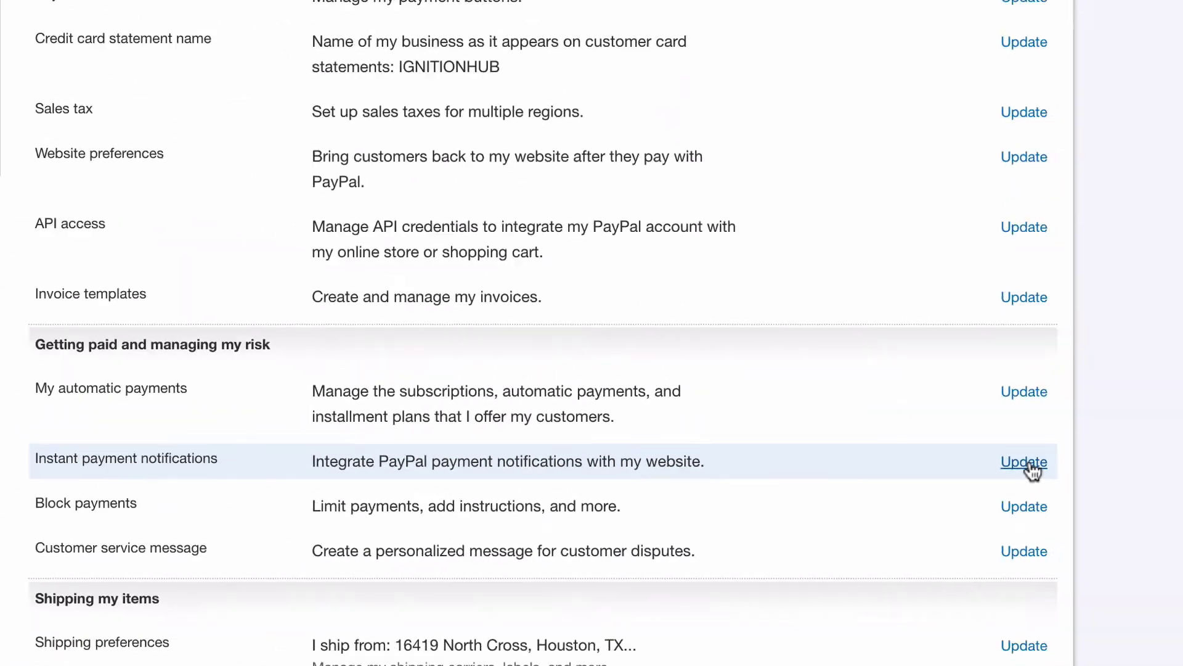
# Enable PayPal IPN messages with the pasted ProductDyno webhook as the notification URL.
pyautogui.click(1089, 418)
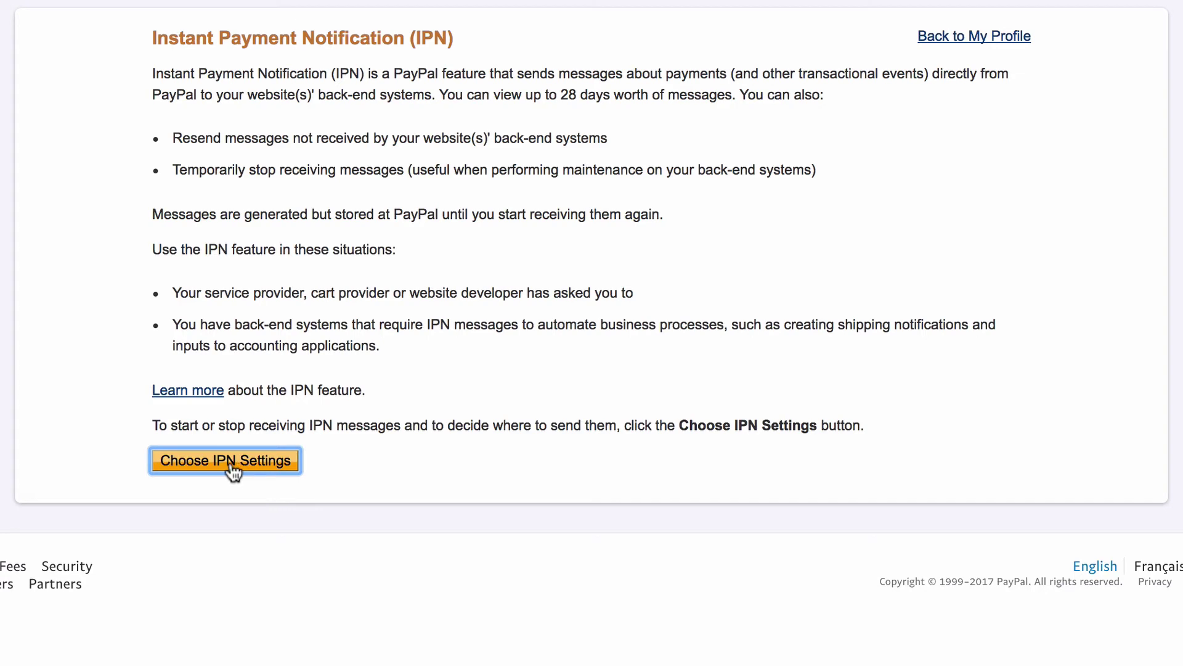
pyautogui.click(233, 471)
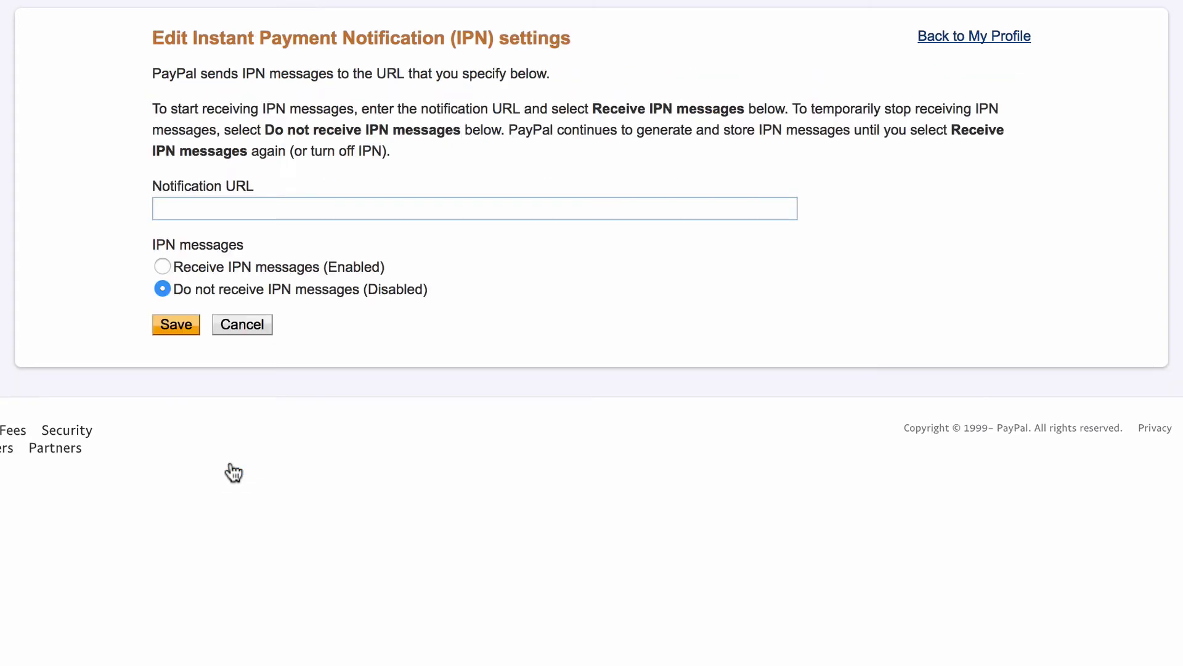
pyautogui.click(226, 208)
pyautogui.press('super+v')
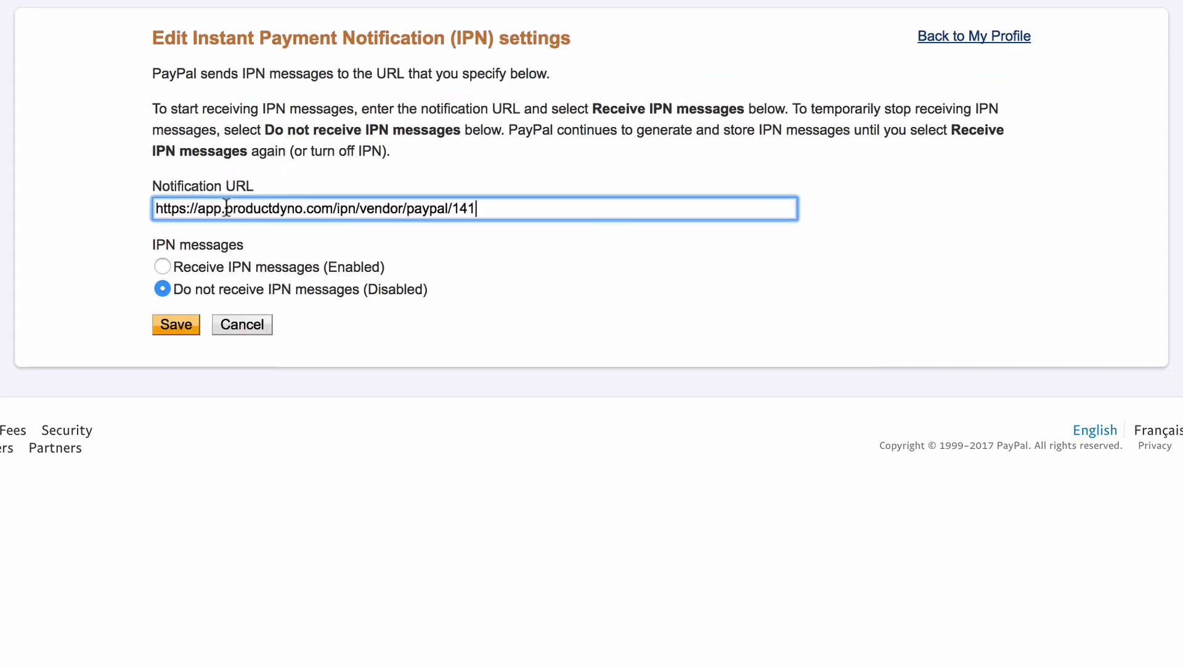
pyautogui.click(323, 250)
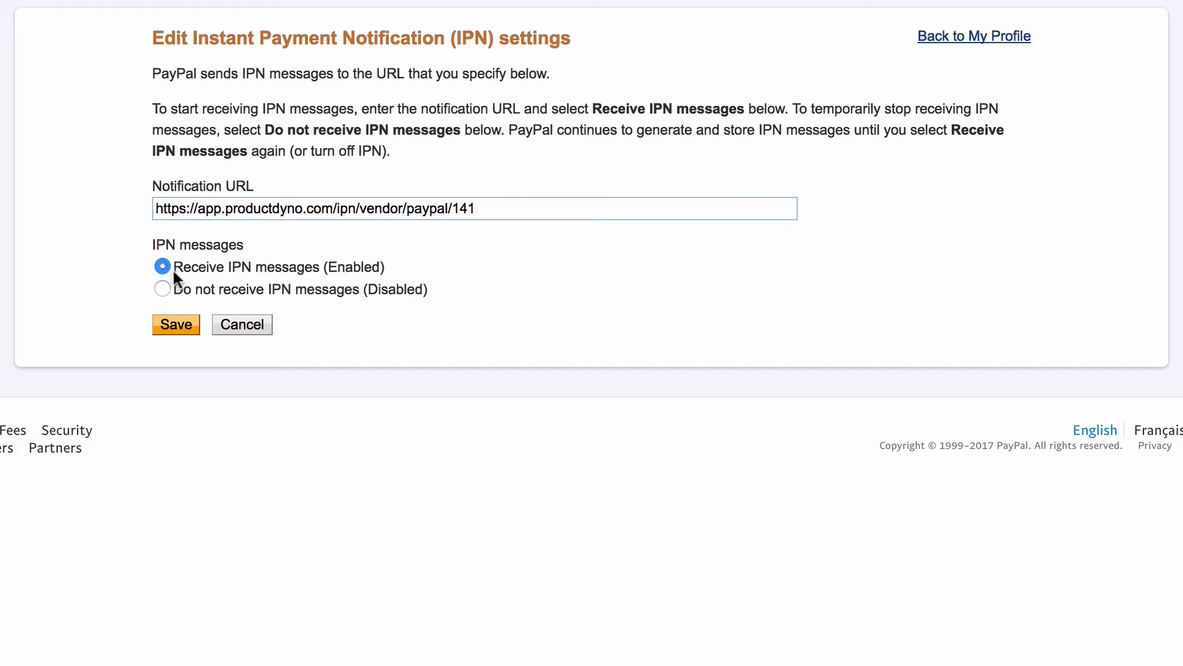
pyautogui.click(179, 333)
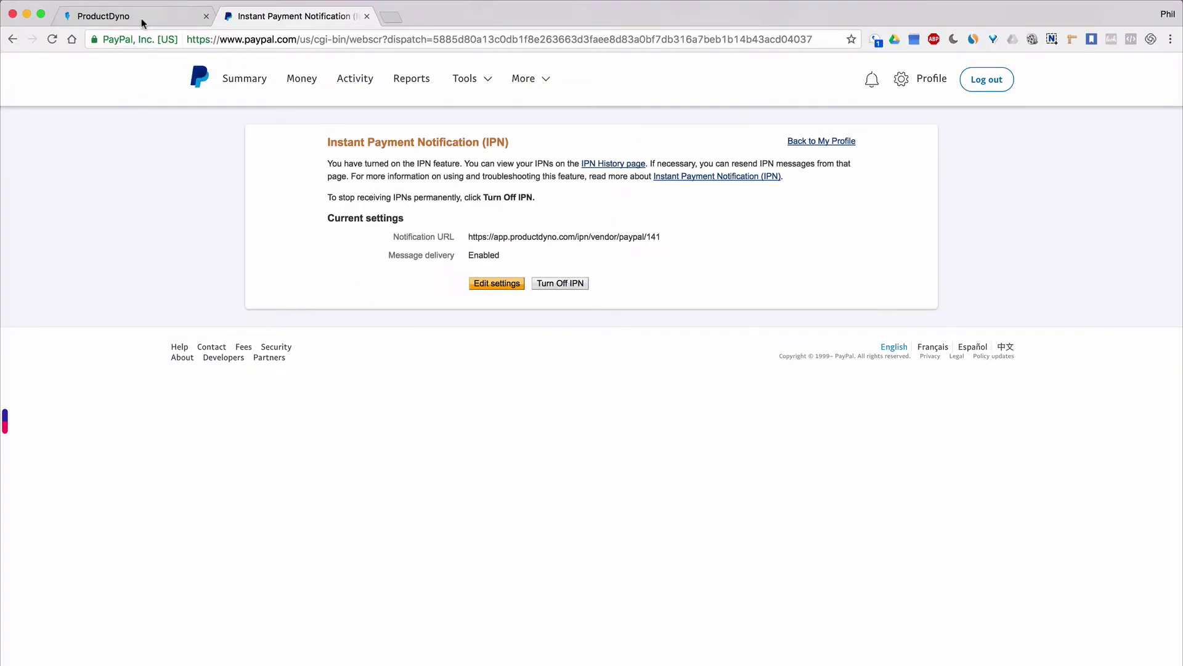
# Back in ProductDyno, go through Products to the Demo product's Payment Gateways list.
pyautogui.click(142, 19)
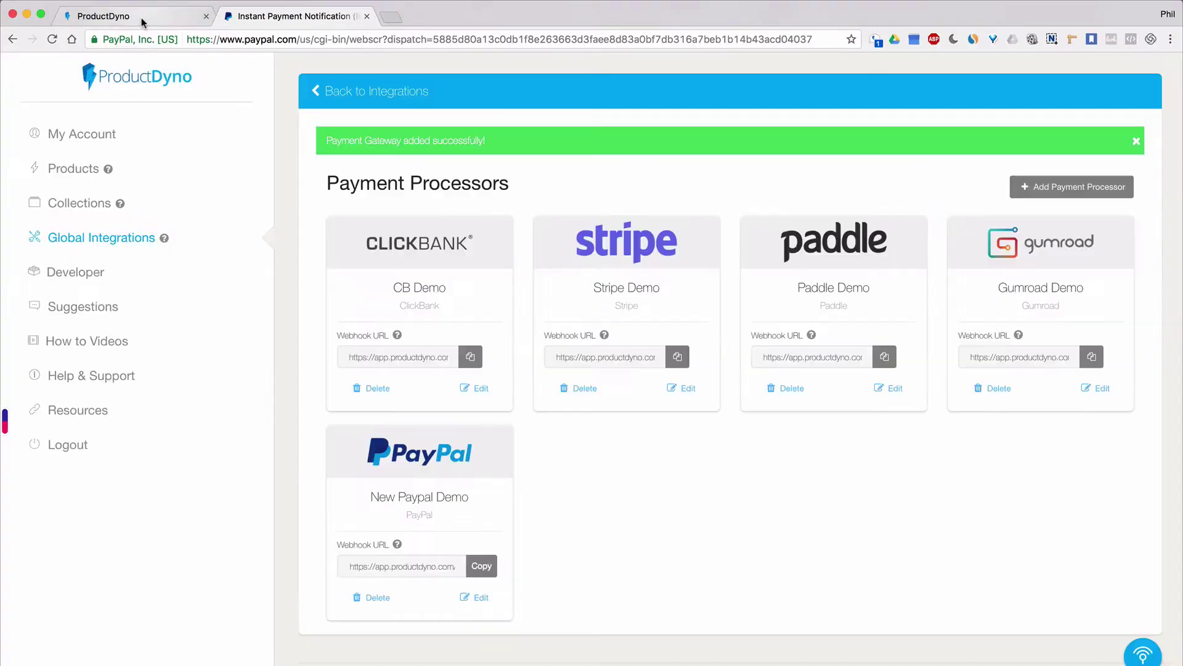
pyautogui.click(68, 169)
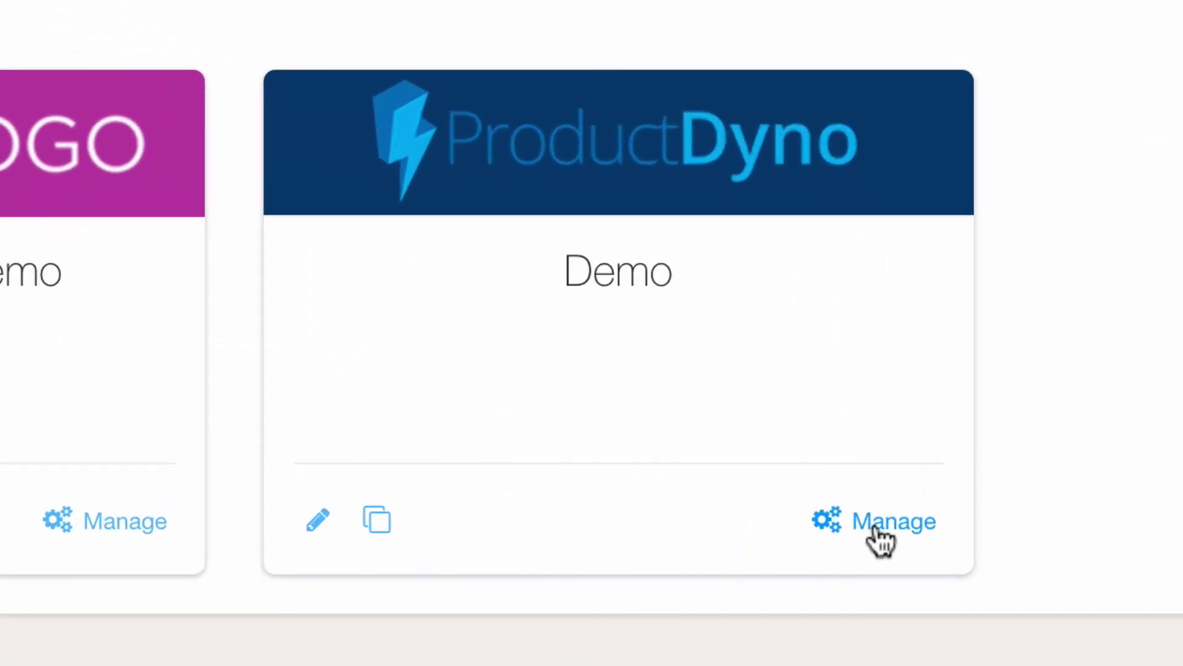
pyautogui.click(879, 528)
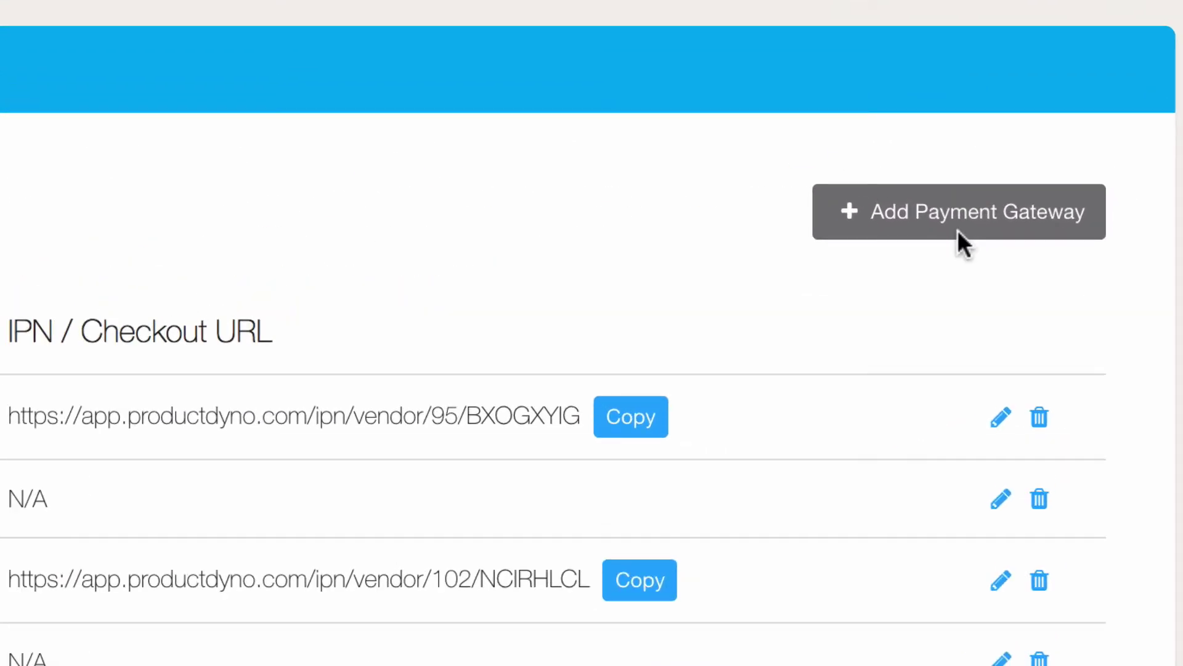
# Begin a new payment gateway titled 'PP Demo' with PayPal as the gateway platform.
pyautogui.click(958, 232)
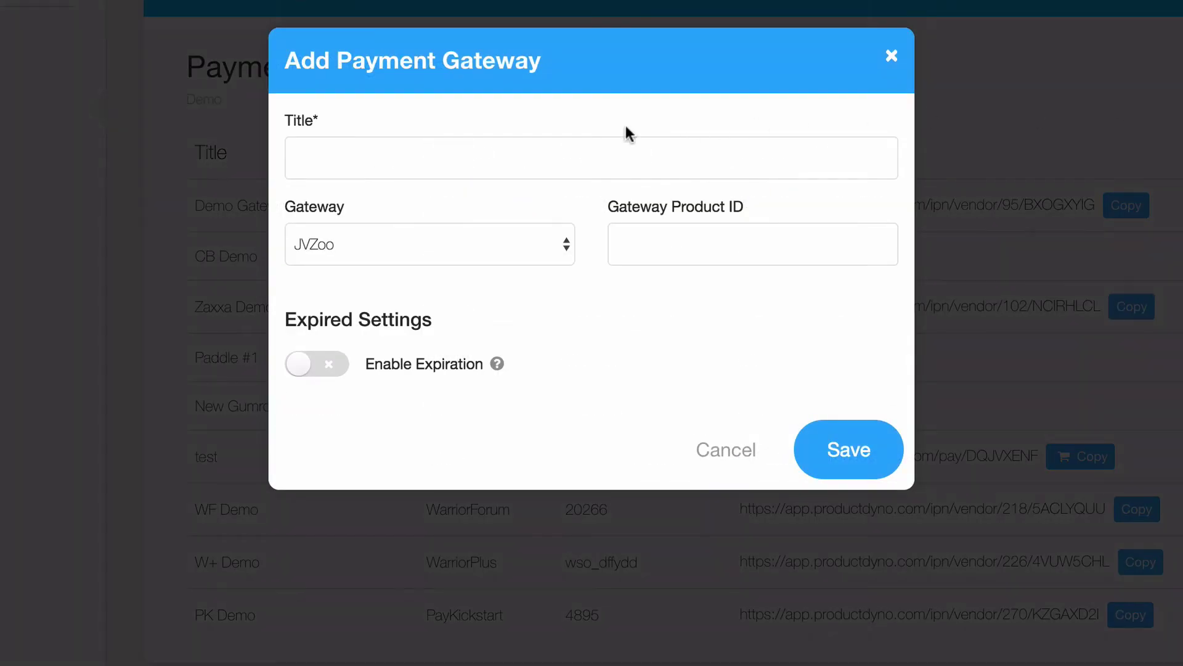
pyautogui.click(535, 150)
pyautogui.write('PP Demo')
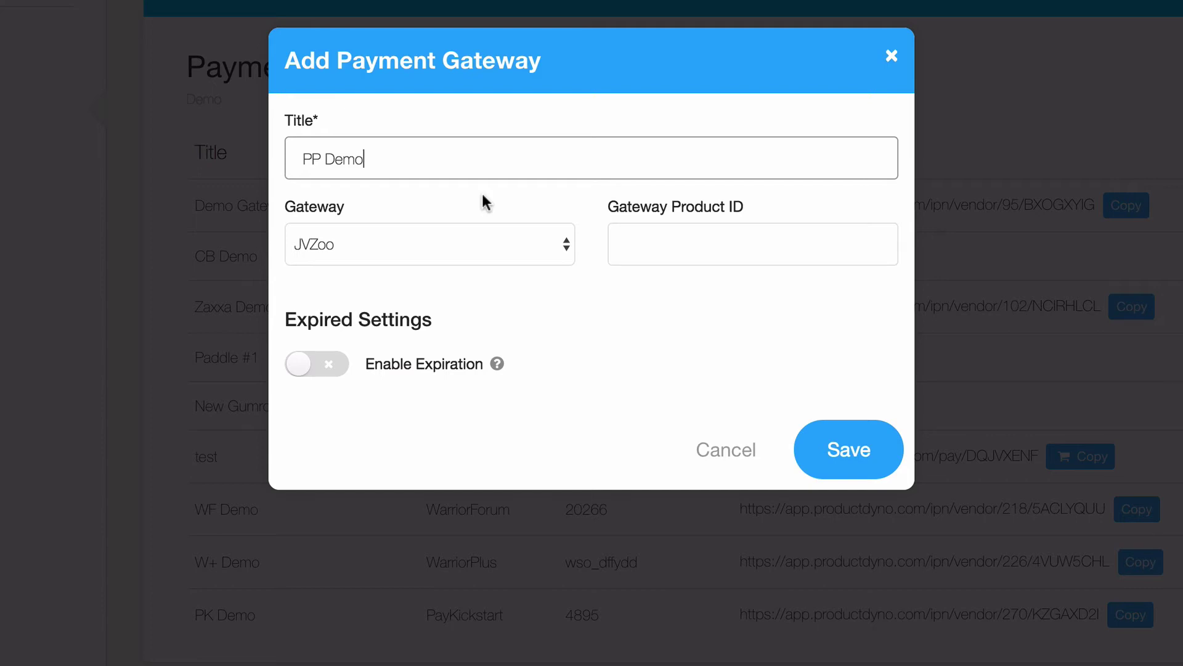
pyautogui.click(490, 244)
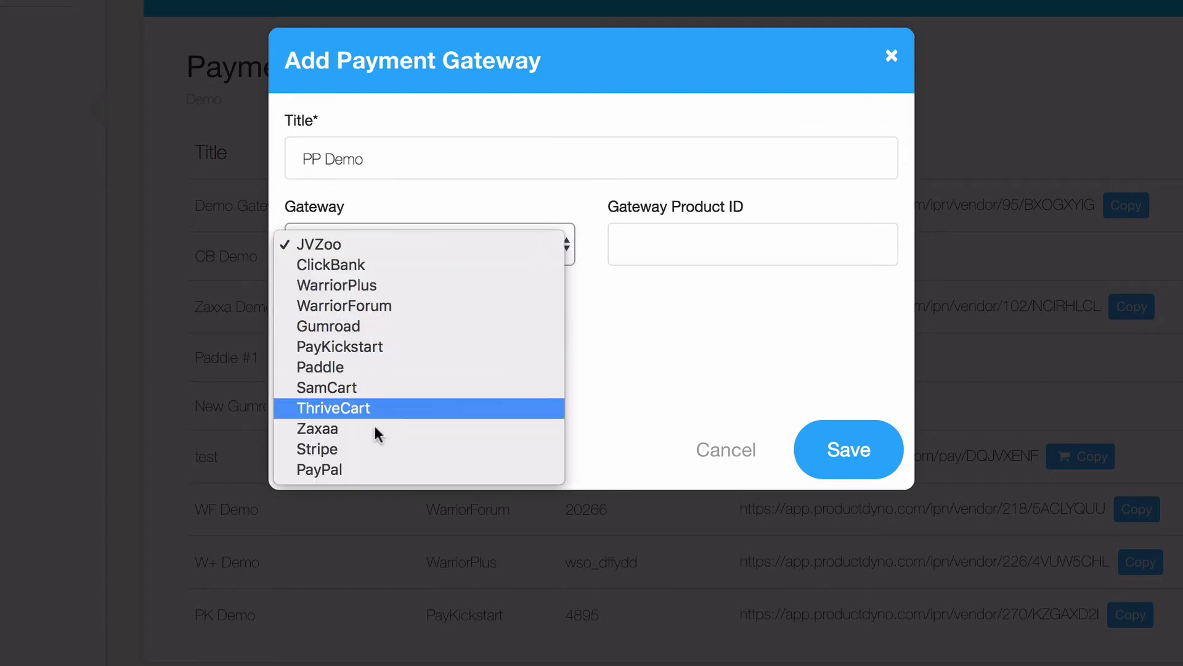
pyautogui.click(364, 465)
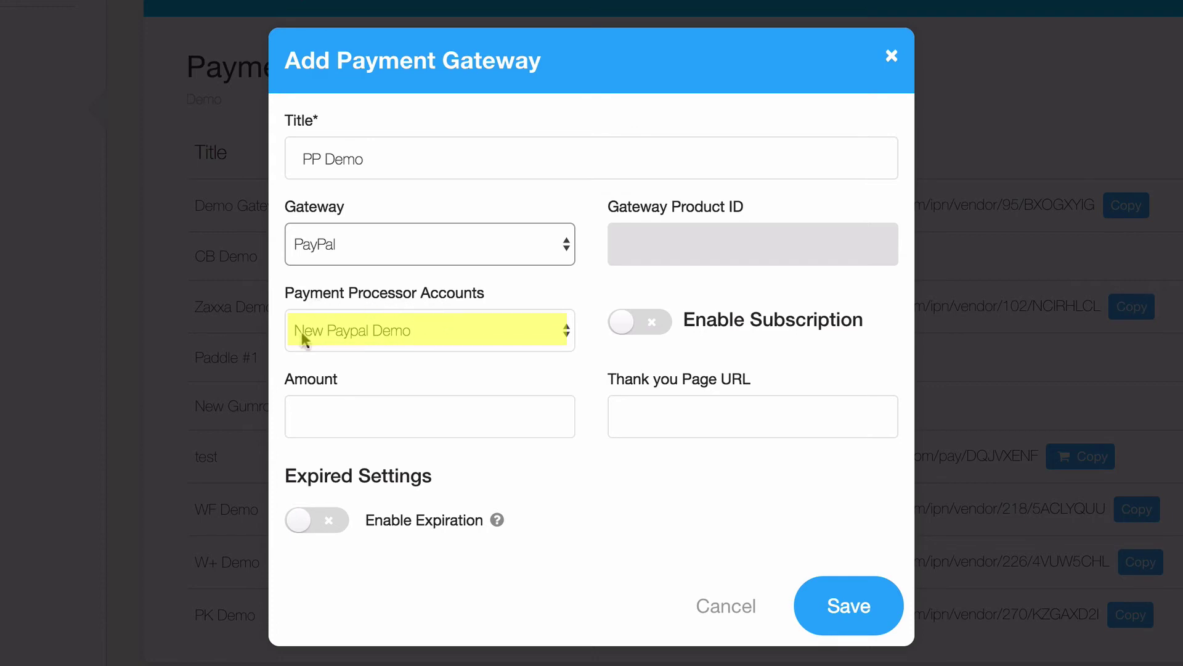
pyautogui.click(378, 417)
pyautogui.write('40.00')
pyautogui.press('Tab')
pyautogui.write('httP')
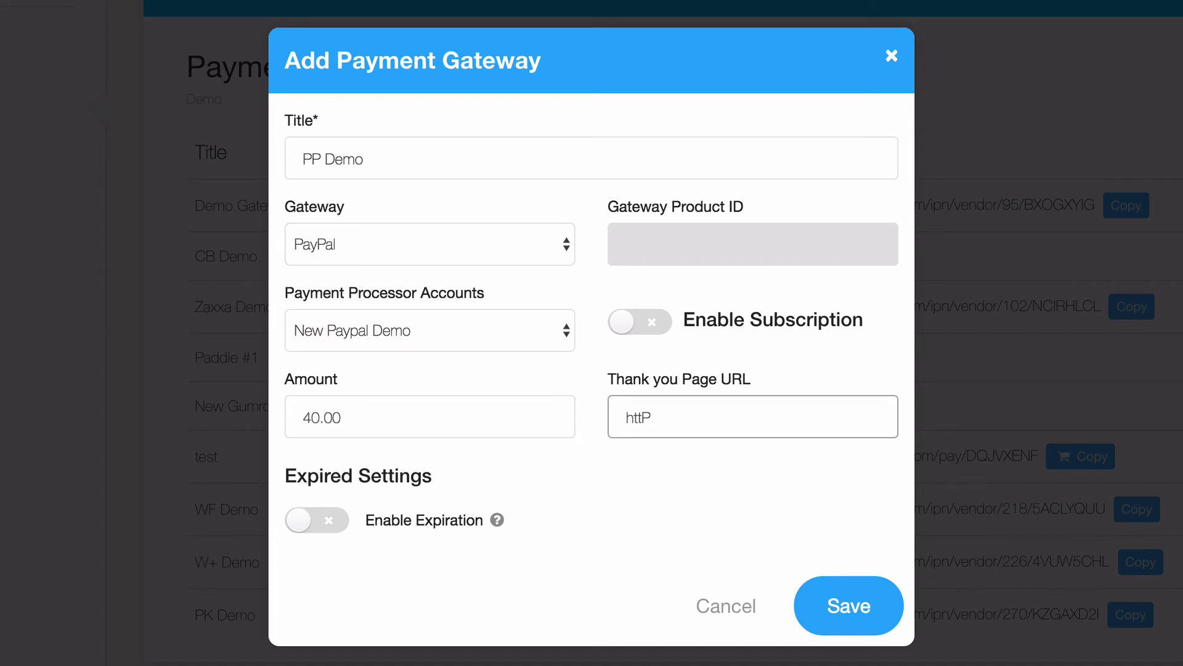
pyautogui.press('BackSpace')
pyautogui.write('ps://productdyno.com/t')
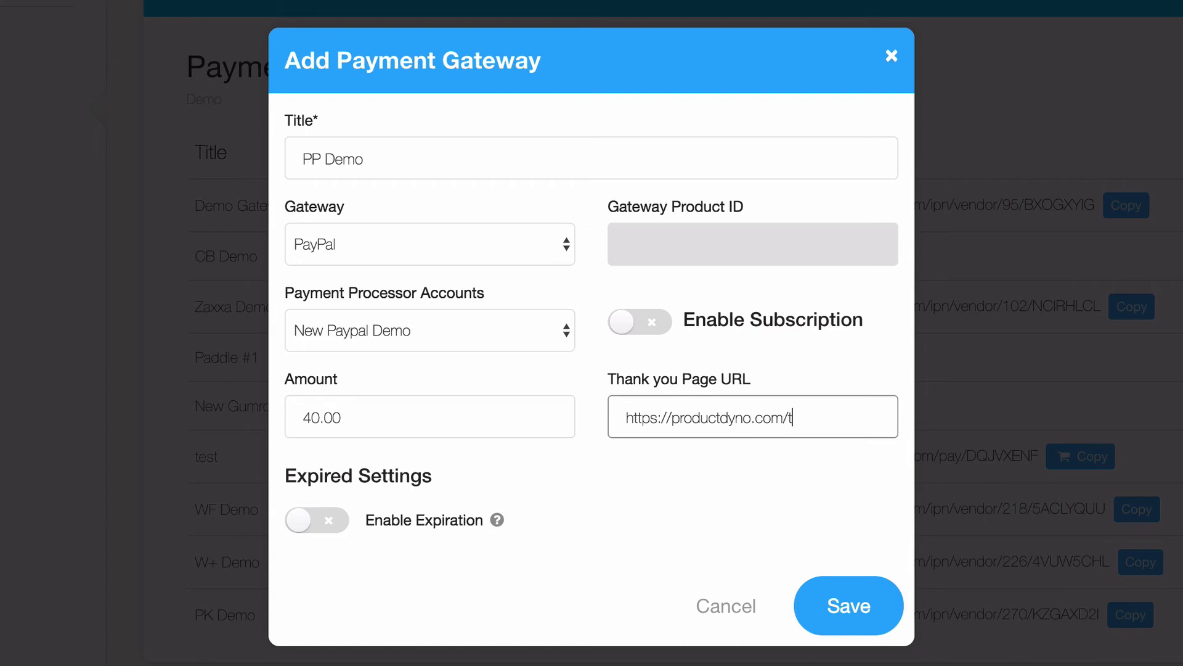
pyautogui.write('hankyou')
pyautogui.click(650, 512)
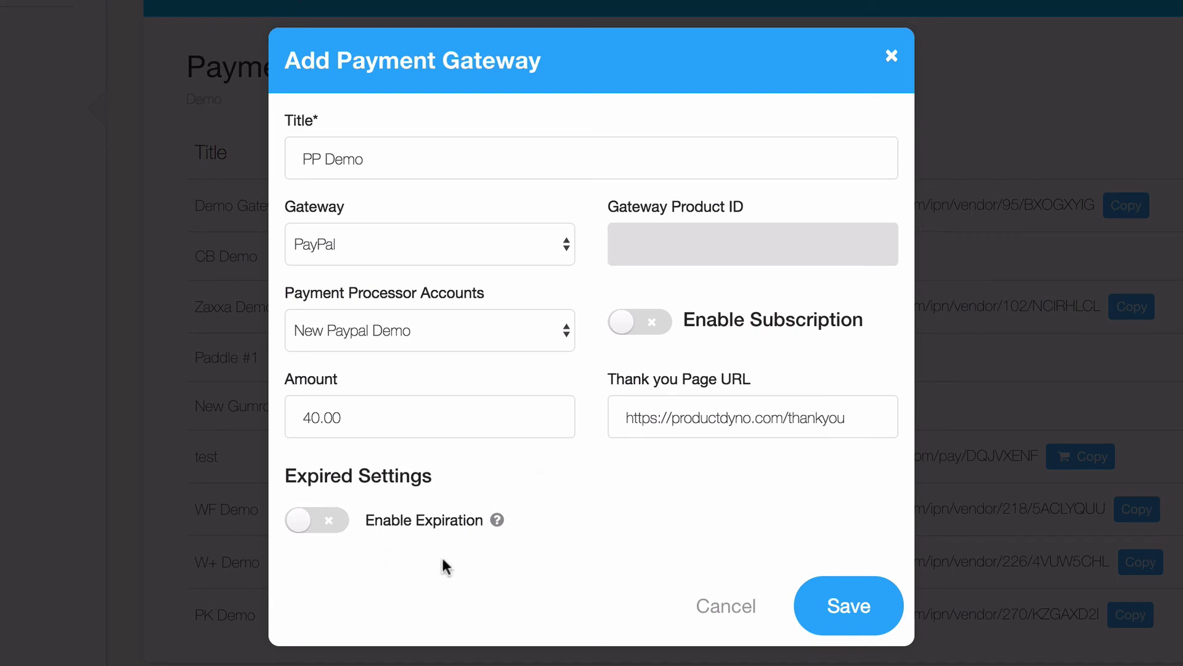
# Save the PP Demo gateway, then copy its checkout URL from the gateways list.
pyautogui.click(849, 606)
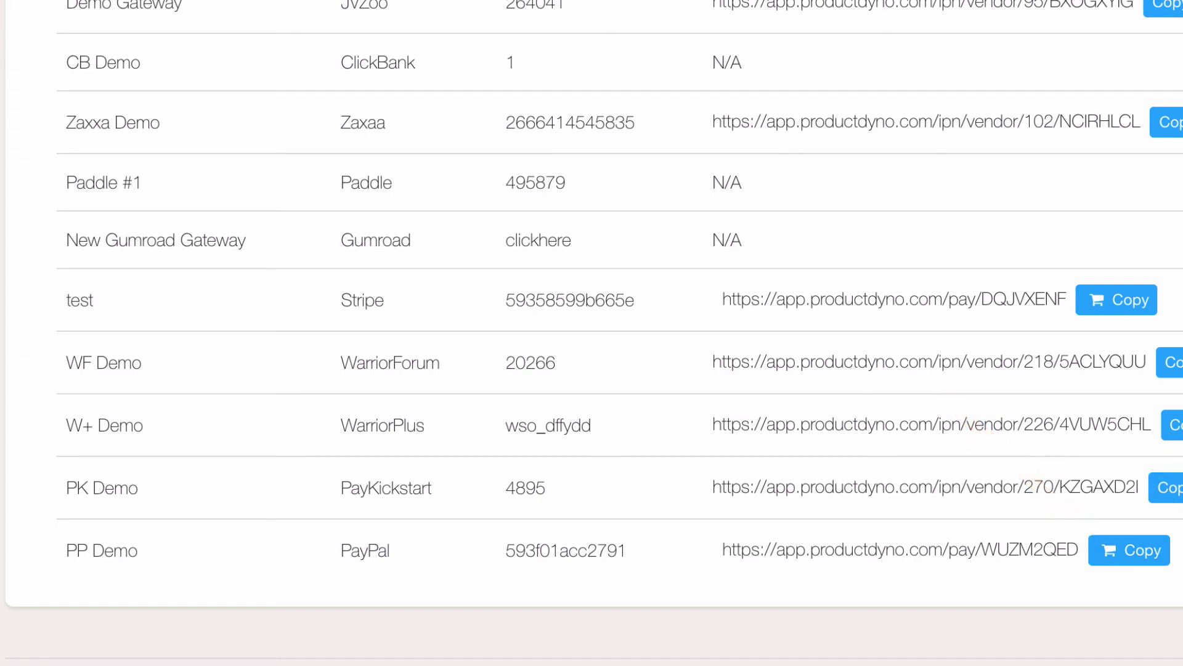
pyautogui.click(1126, 558)
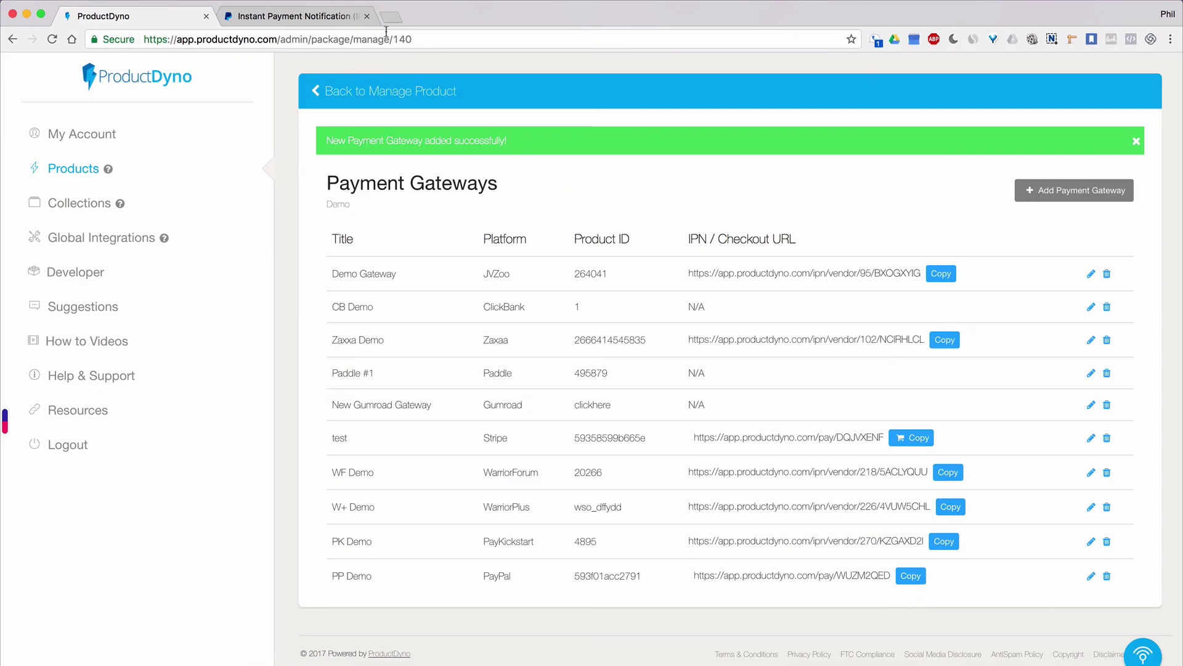
# Load the copied PP Demo checkout URL in a new browser tab, then return to ProductDyno.
pyautogui.click(391, 18)
pyautogui.press('super+v')
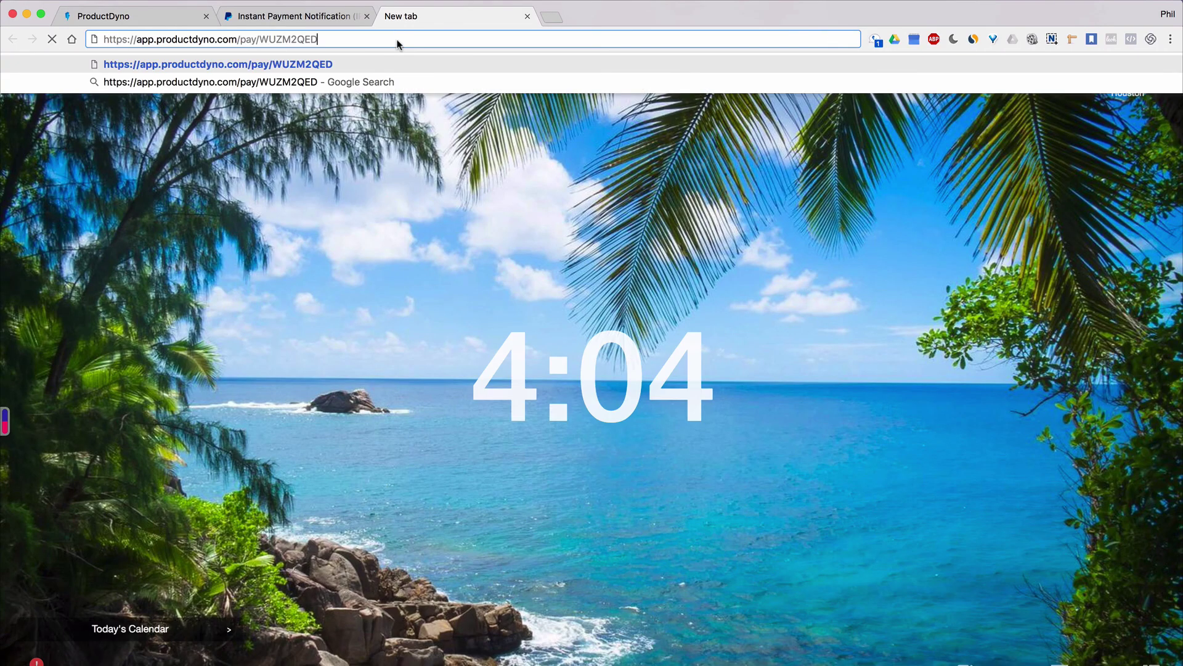
pyautogui.press('Return')
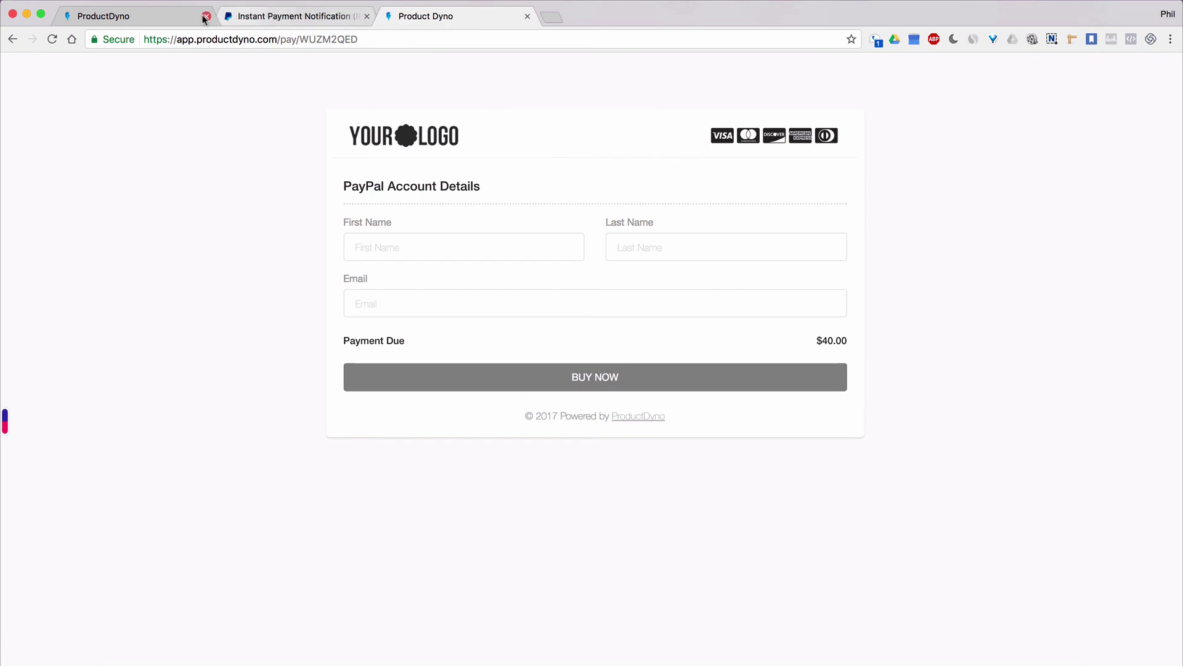
pyautogui.click(147, 17)
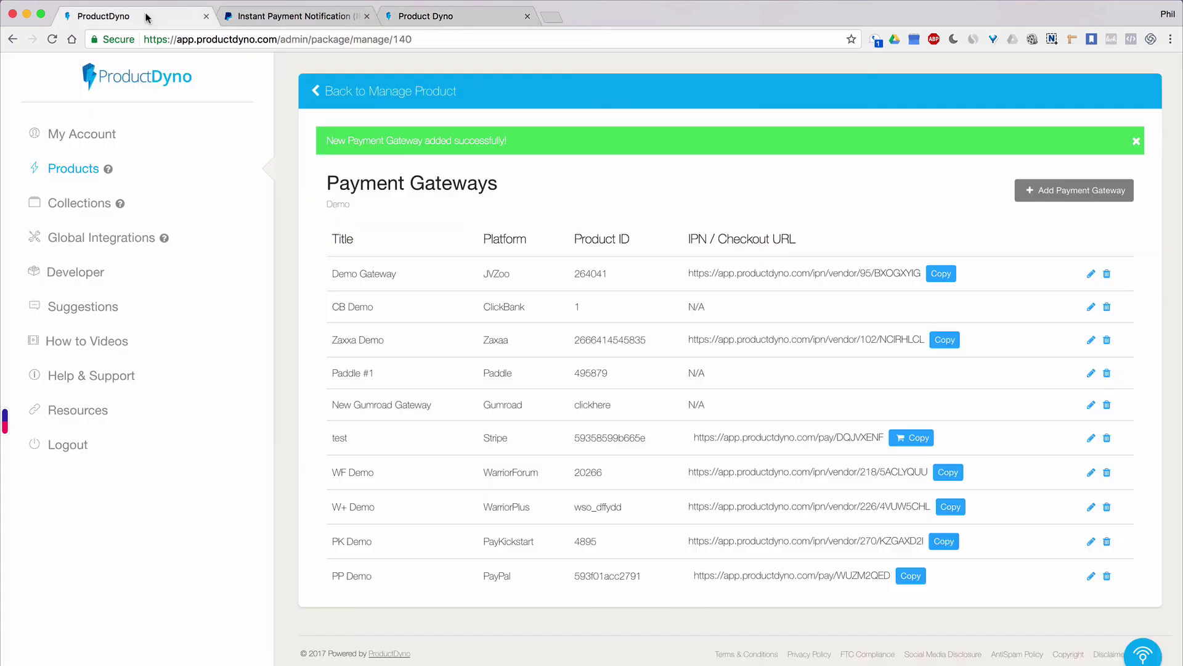
# Return to the Products list and reload it to show Signature Theme Demo and Demo.
pyautogui.click(77, 172)
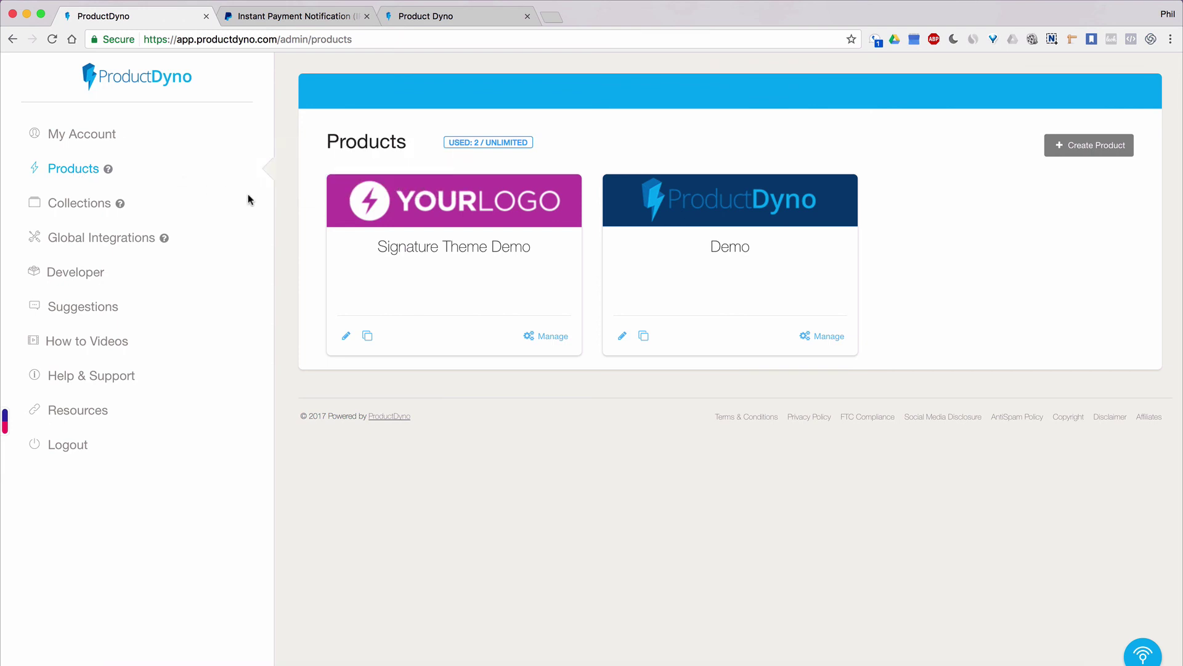
pyautogui.press('super+r')
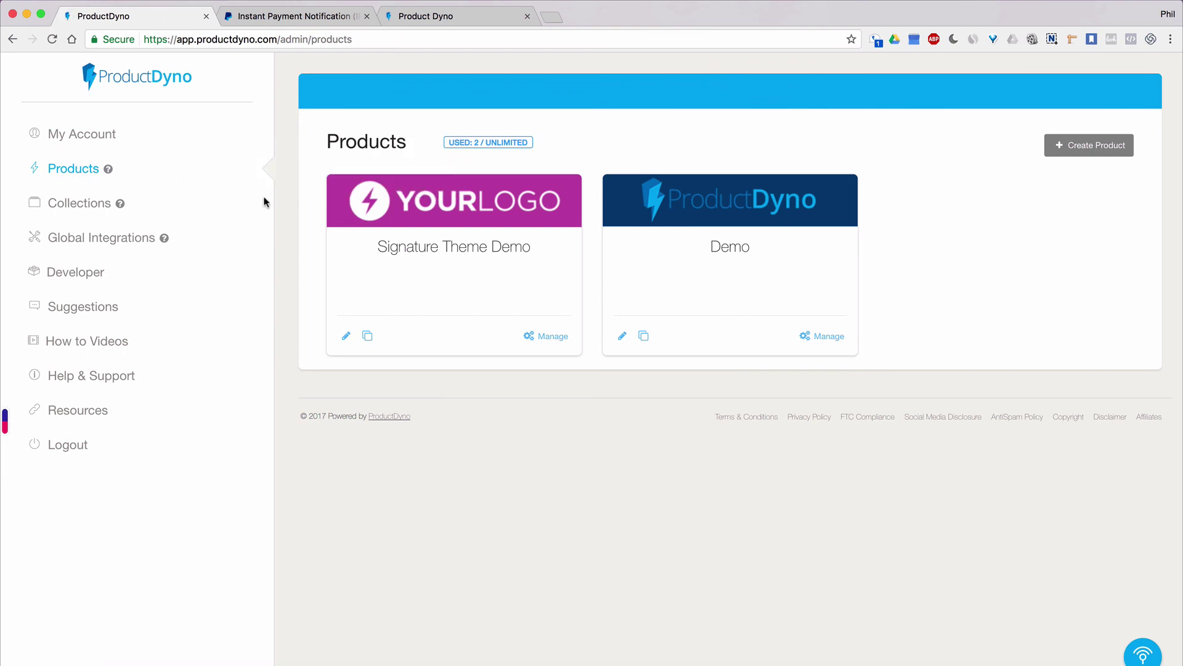